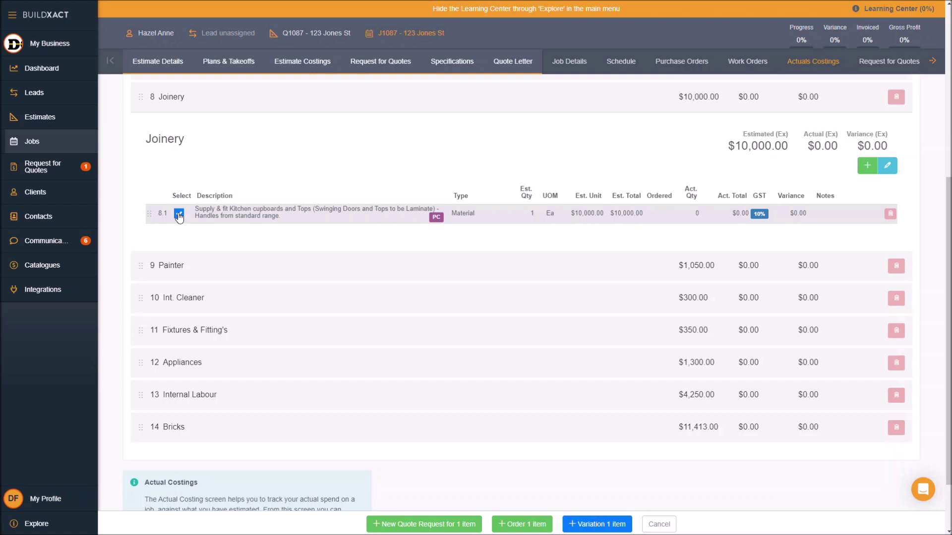
Start a new quote request for the selected kitchen cupboards item with the title "Joinery".
left_click(422, 521)
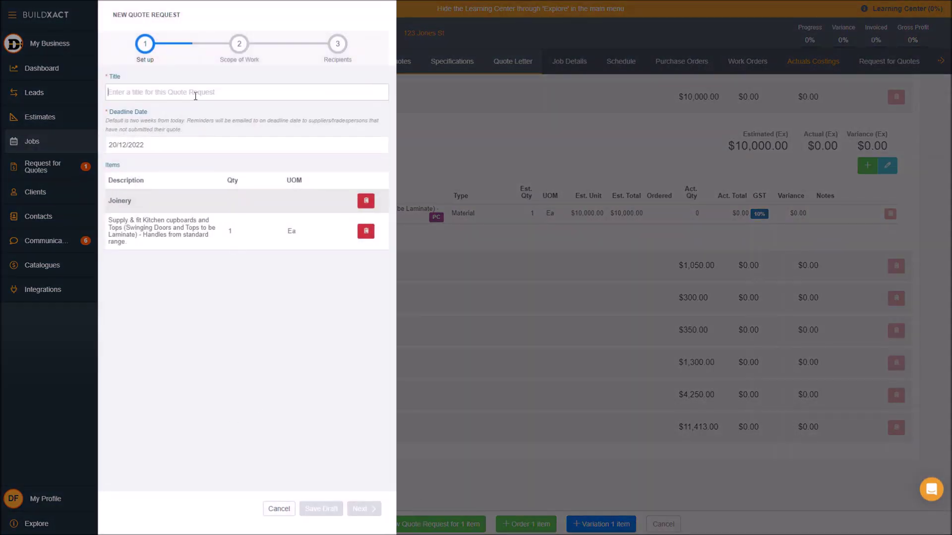
type("Joinery")
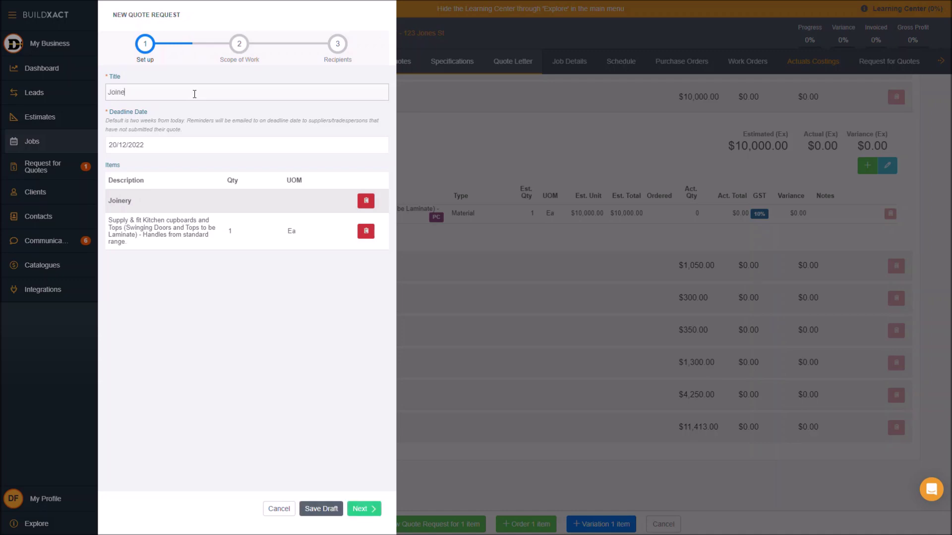
left_click(361, 510)
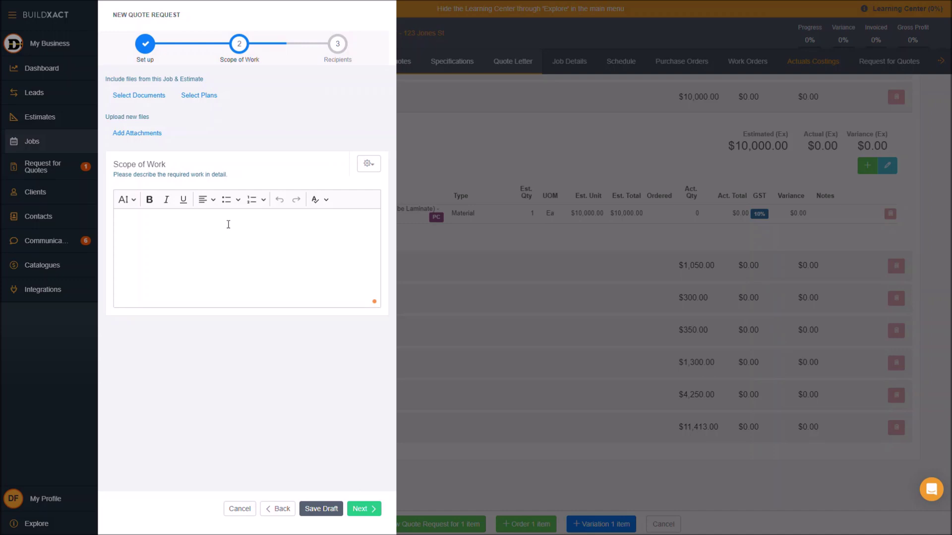
Include the Floor and Elevation plans in the quote request and enter the scope of work "Joinery as discussed".
left_click(199, 95)
left_click(116, 129)
left_click(116, 147)
left_click(205, 321)
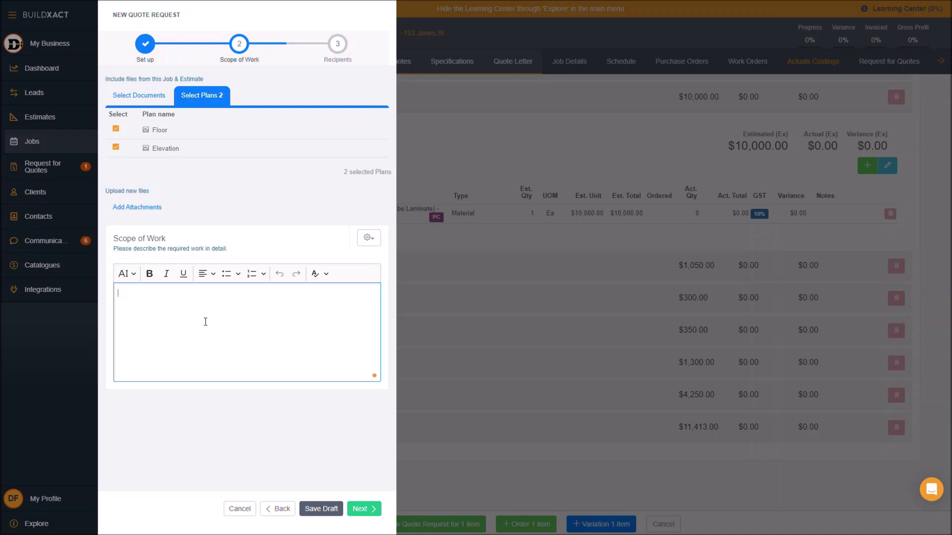
type("Joinery as discussed")
left_click(372, 509)
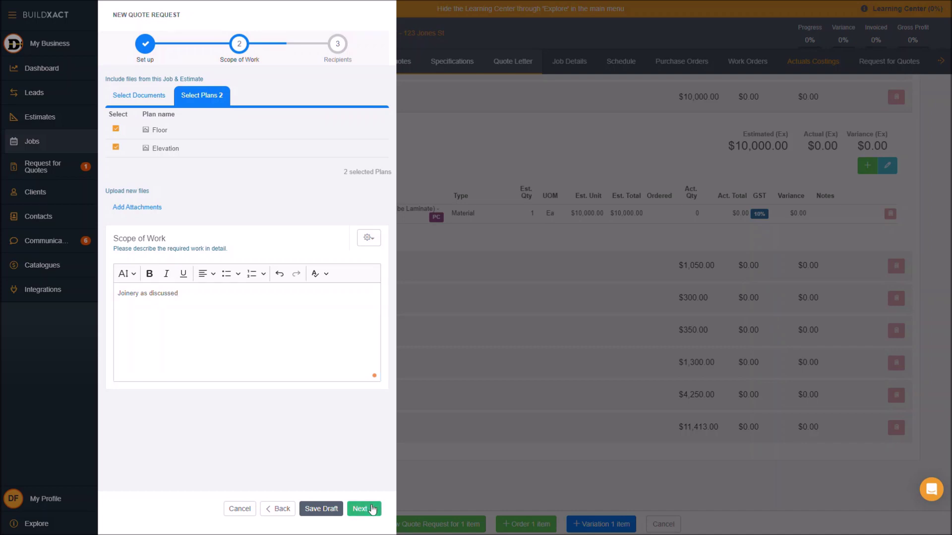
Add the Buildxact contact as recipient with the invitation message "Thanks" and send the quote request.
left_click(146, 120)
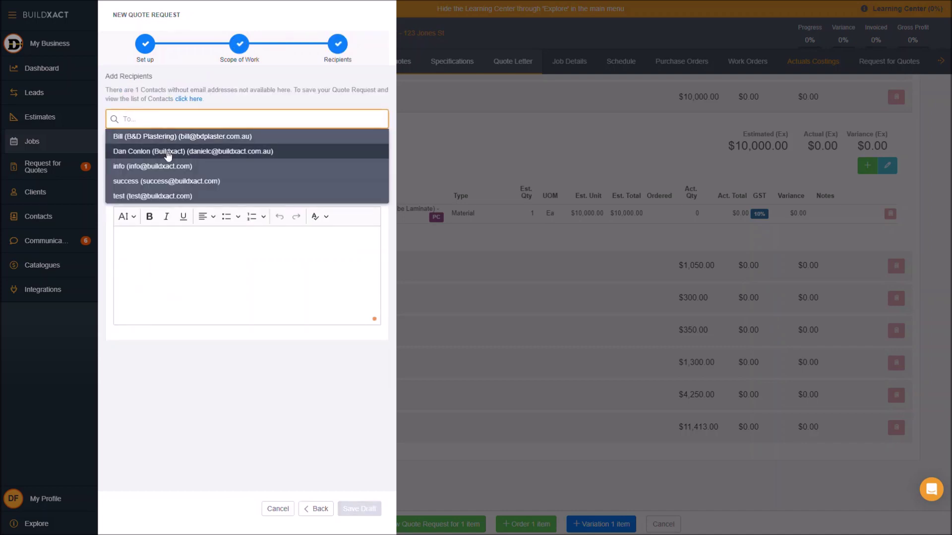
left_click(168, 151)
left_click(200, 270)
type("Thanks")
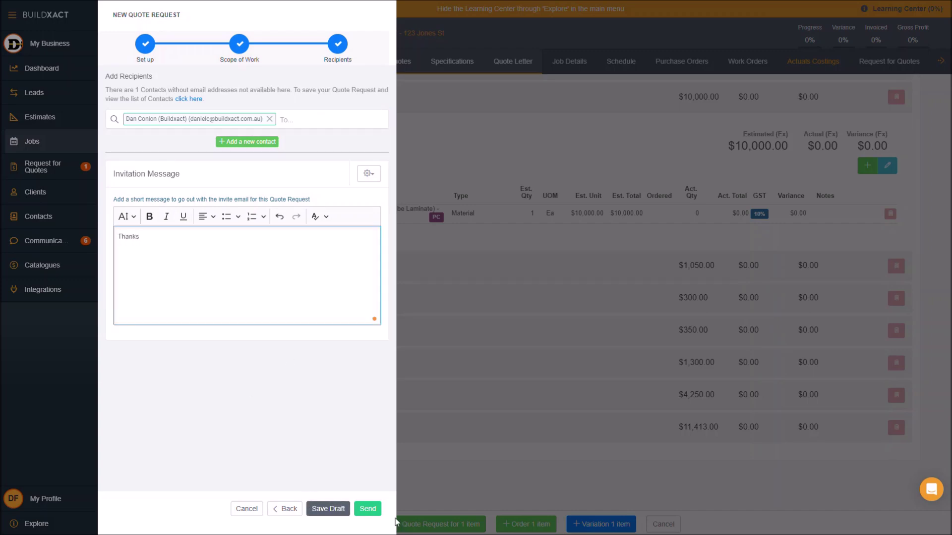
left_click(367, 511)
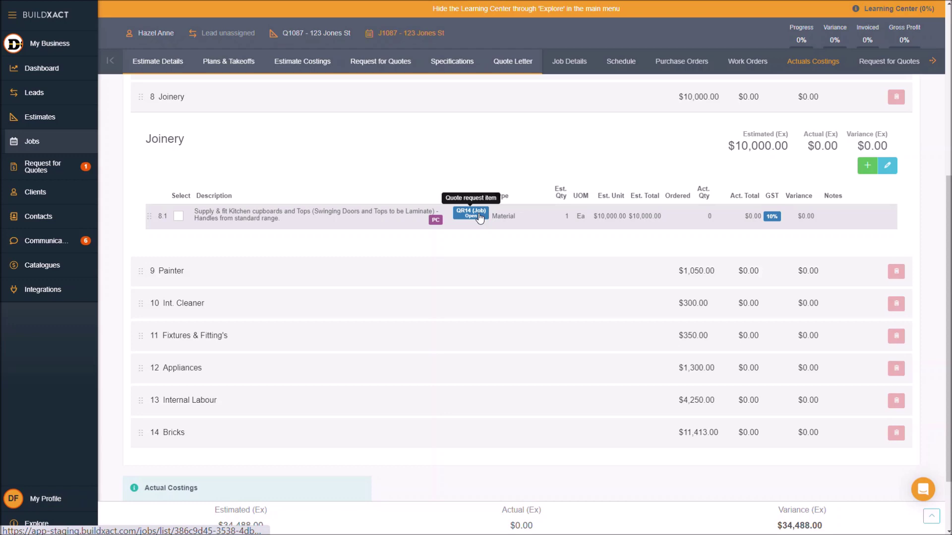
Enter a $15,000 total for the cupboards item in the recipient's response to the Joinery quote request, save it and email the recipient confirmation.
left_click(890, 64)
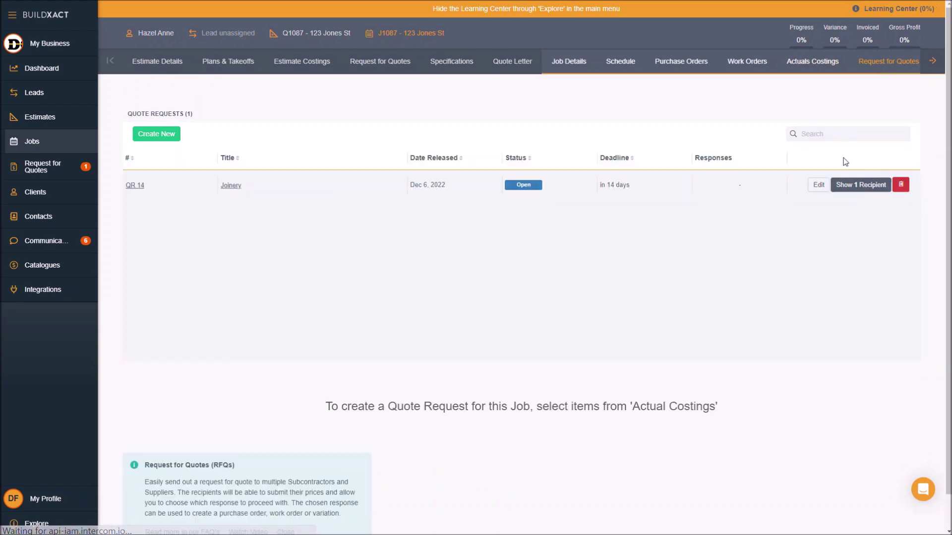
left_click(857, 187)
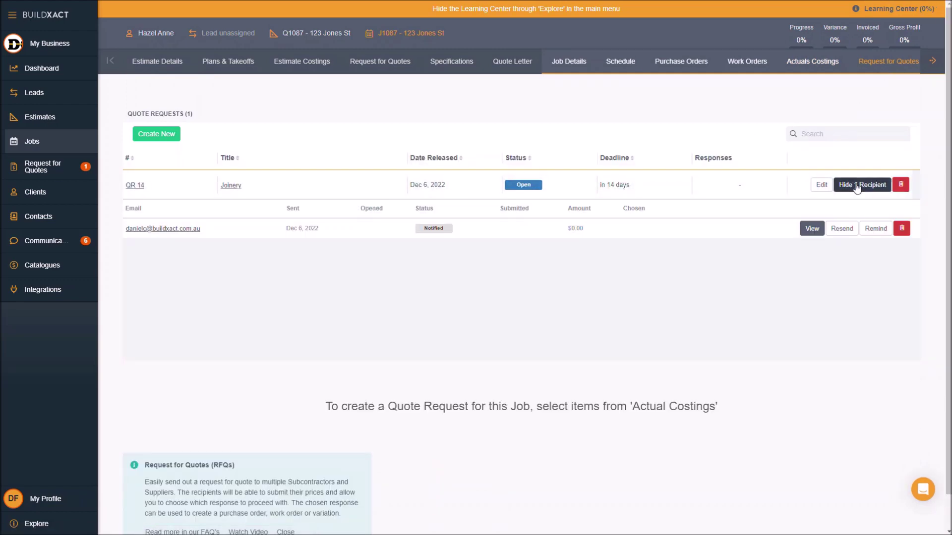
left_click(811, 230)
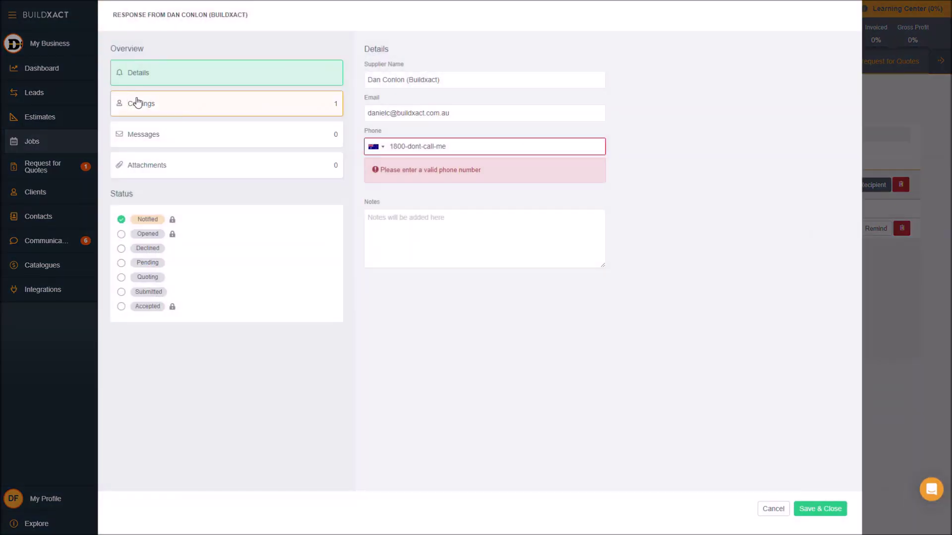
left_click(173, 105)
left_click(828, 148)
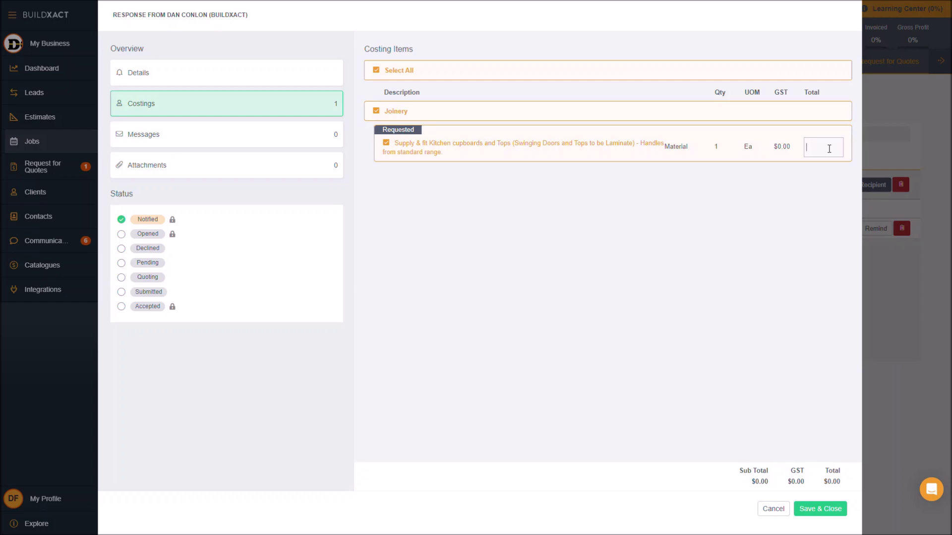
type("15,000")
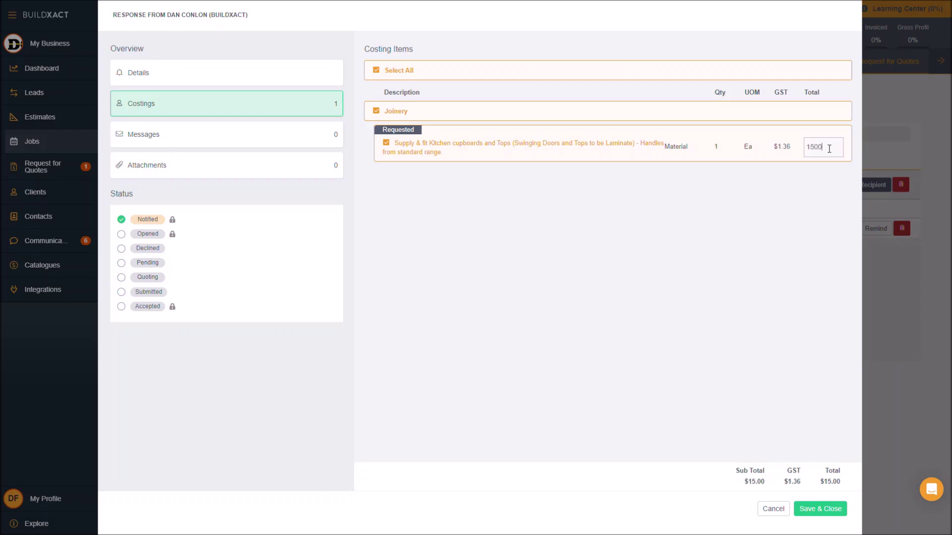
left_click(807, 205)
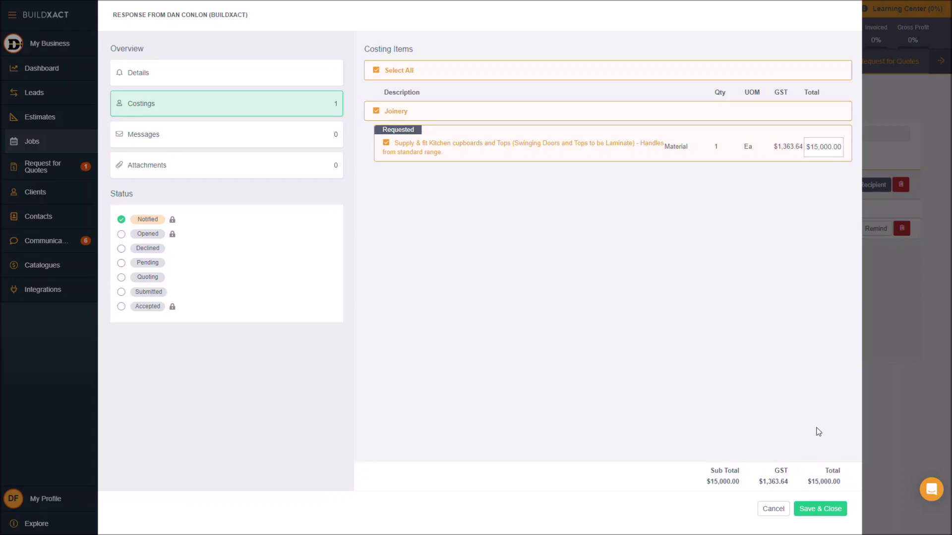
left_click(811, 511)
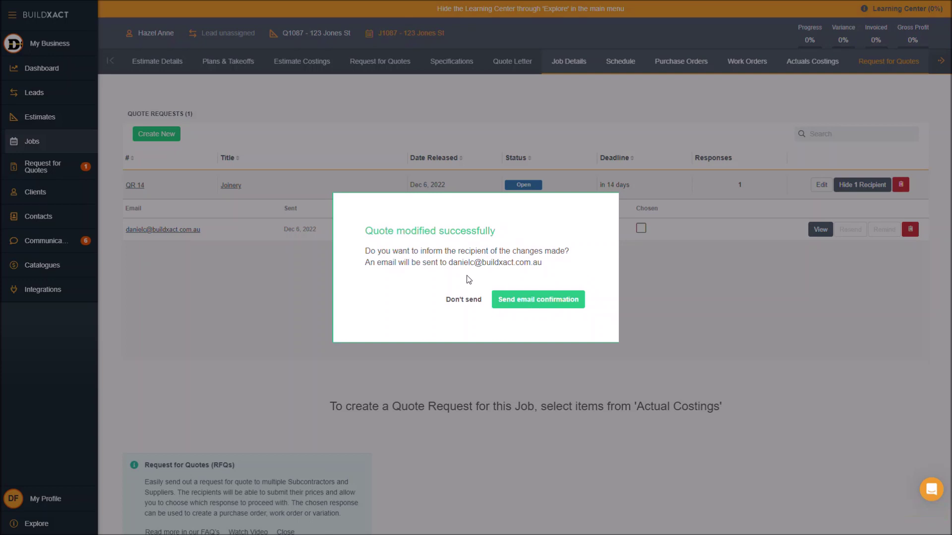
left_click(527, 304)
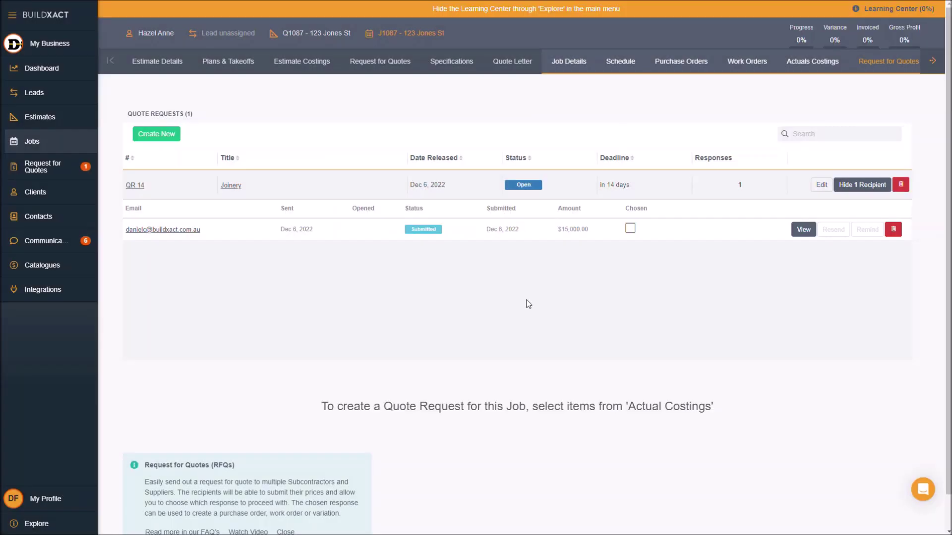
Mark the recipient's submitted quote as chosen and return to the job's actual costings.
left_click(630, 229)
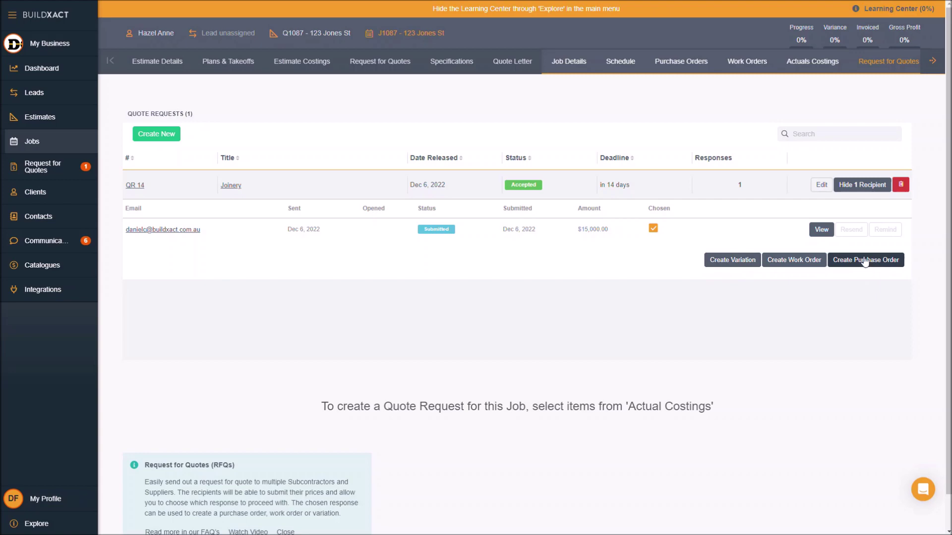
left_click(810, 65)
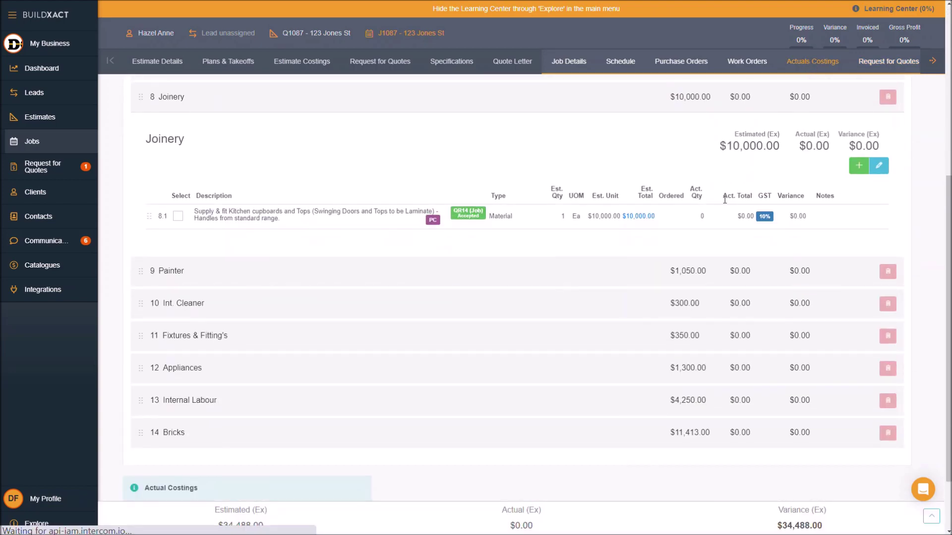
left_click(178, 217)
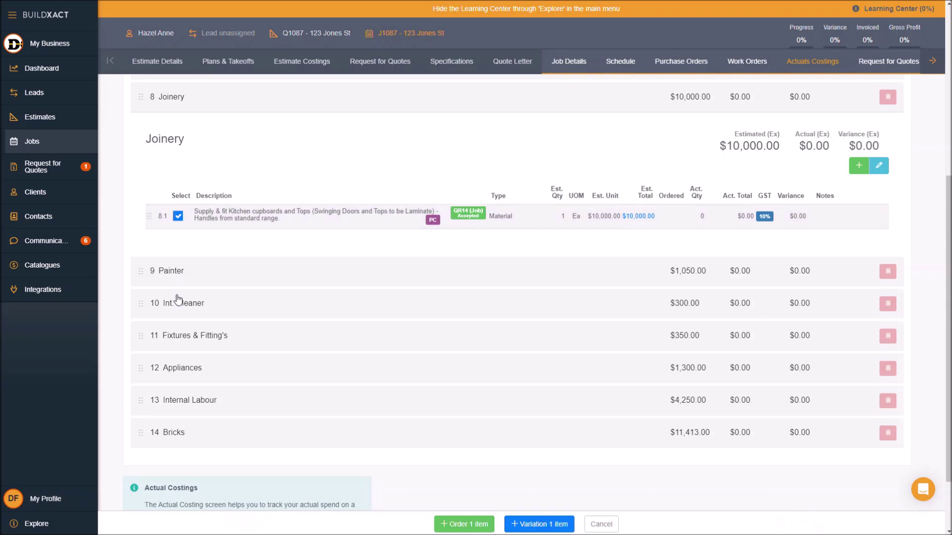
left_click(185, 270)
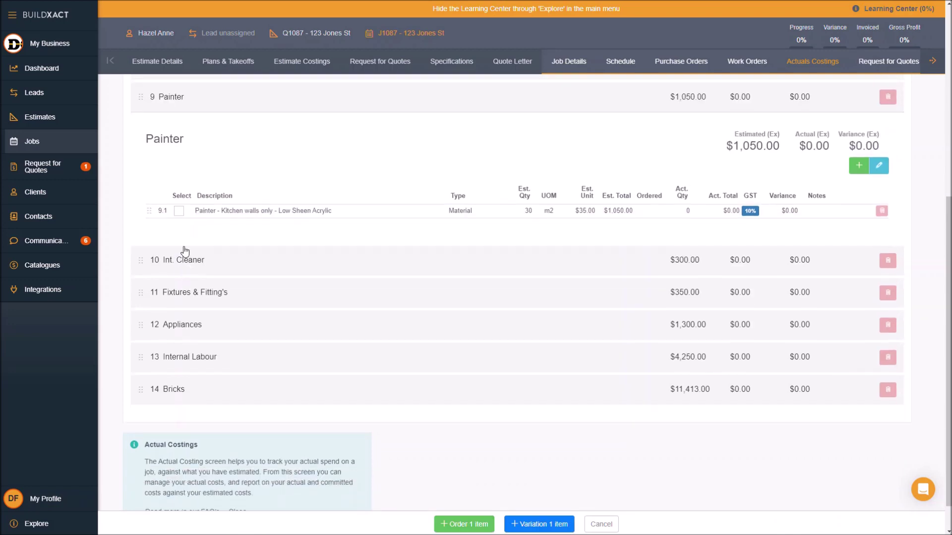
left_click(179, 210)
left_click(193, 255)
left_click(182, 210)
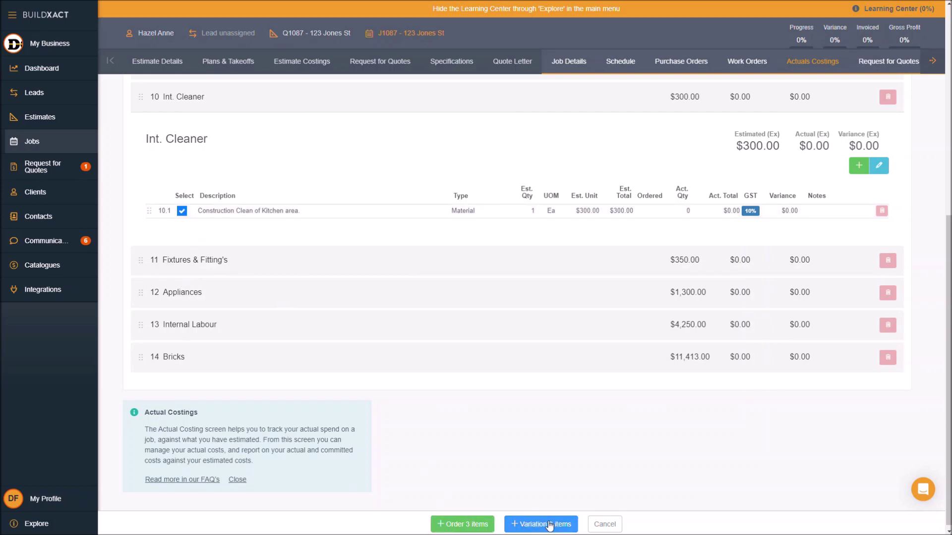
left_click(605, 524)
Expand the Joinery category and show the quote request related to item 8.1.
scroll(374, 335, "up", 3)
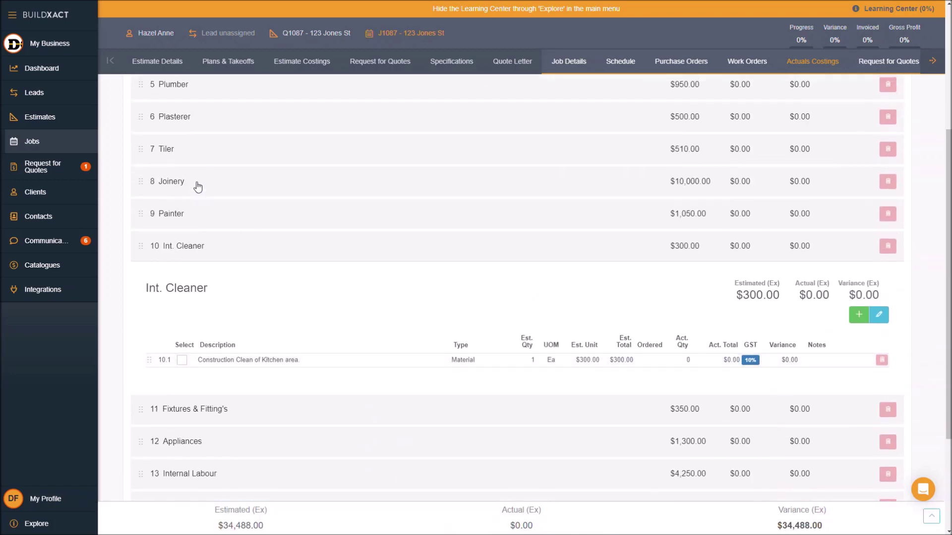
left_click(196, 184)
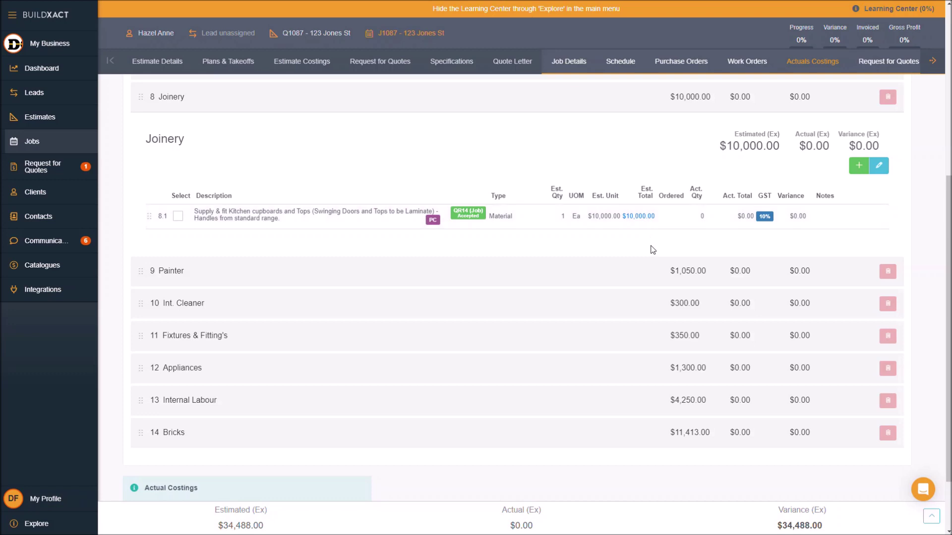
left_click(639, 218)
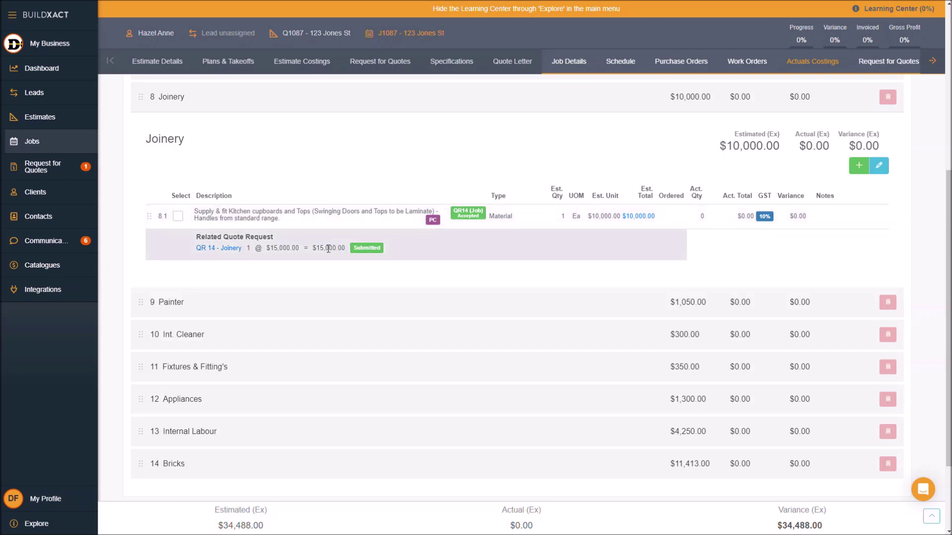
Create a variation from Joinery item 8.1 with the description "Joinery difference".
left_click(178, 216)
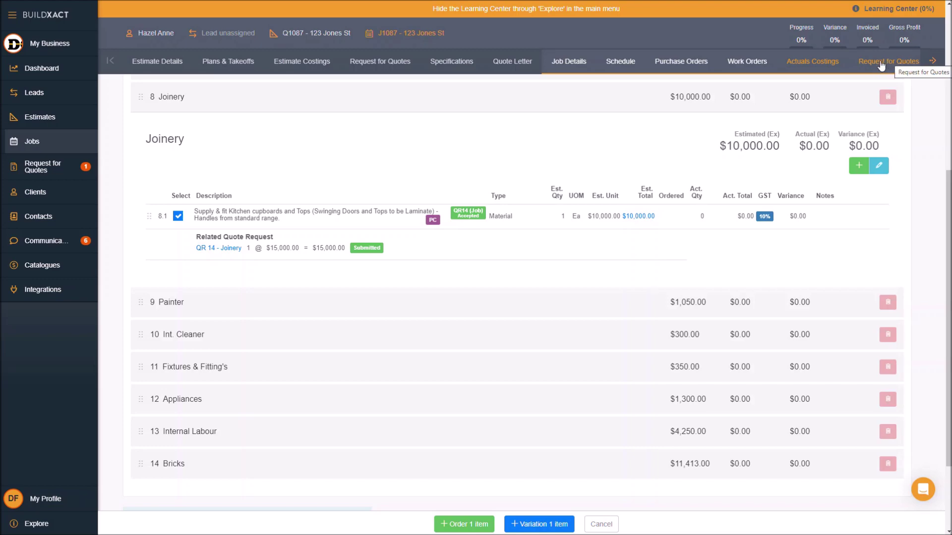
left_click(546, 522)
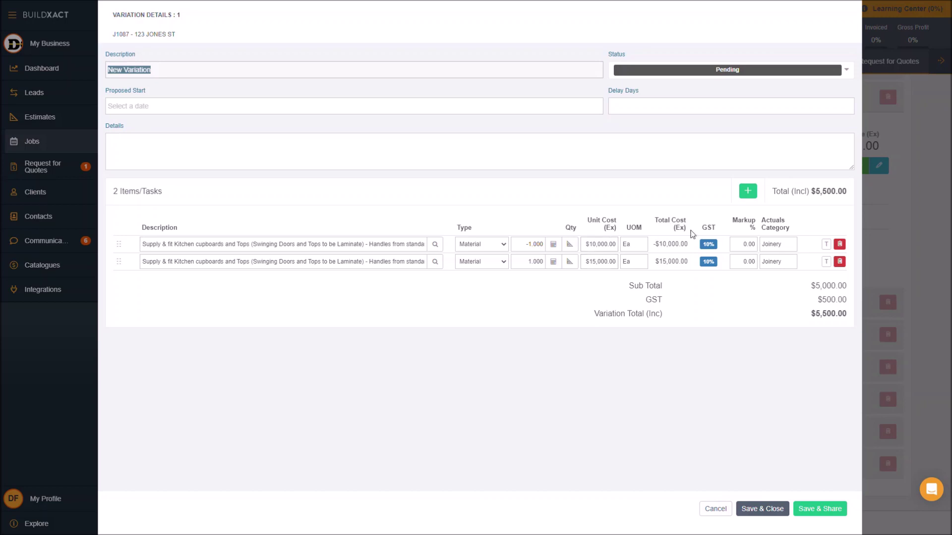
left_click_drag(811, 190, 847, 194)
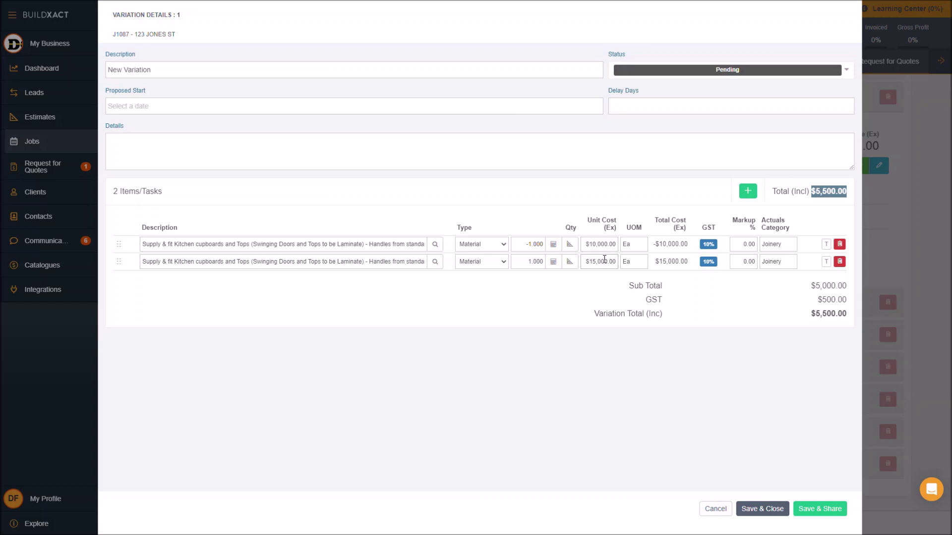
left_click(295, 71)
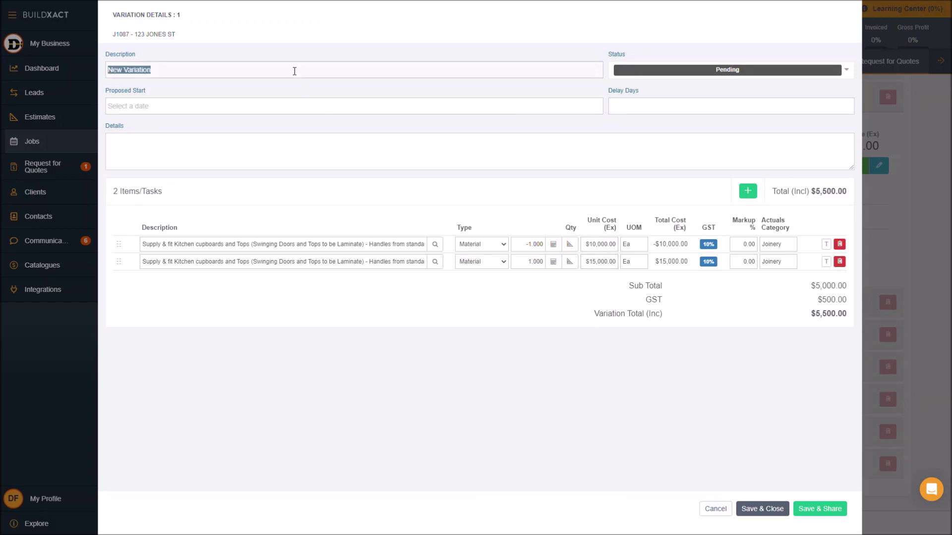
type("Joinery difference")
Set the variation's status to Accepted, then save and close it.
left_click(743, 262)
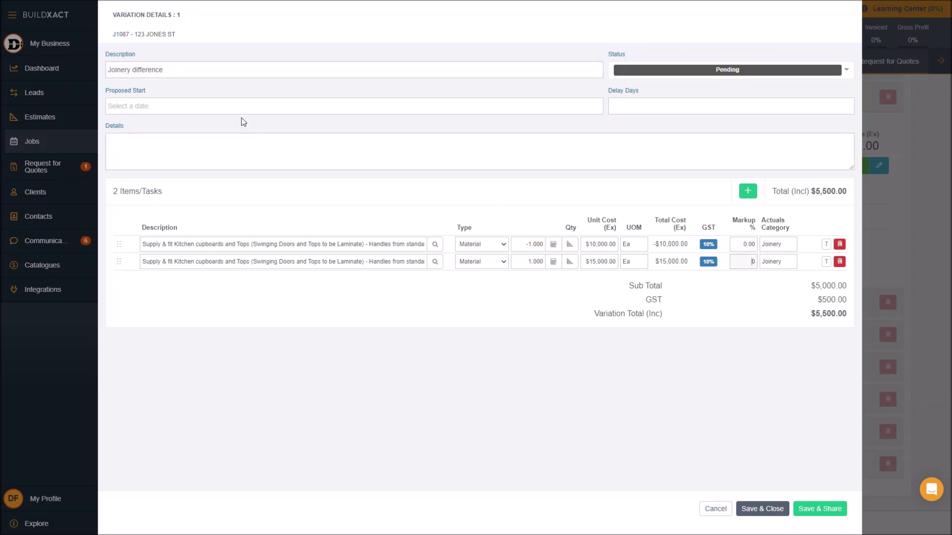
left_click(670, 72)
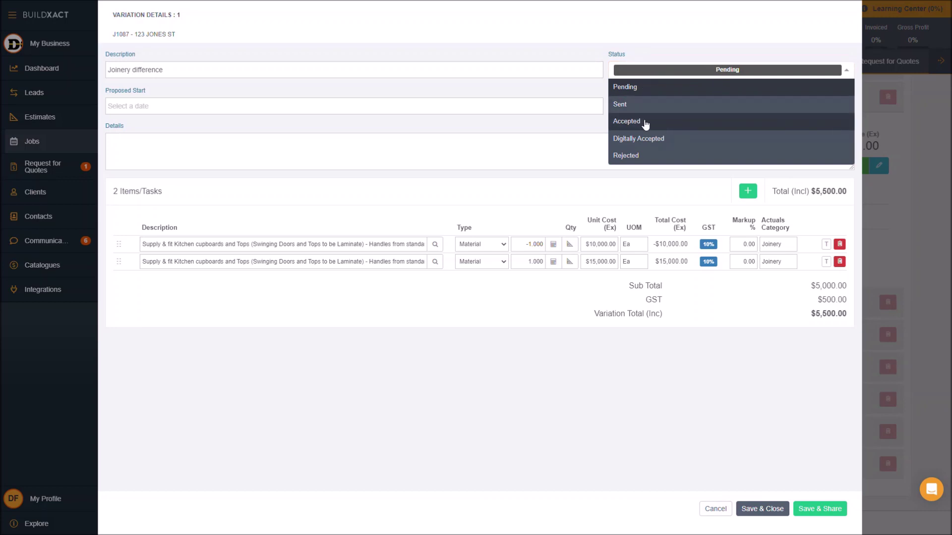
left_click(645, 128)
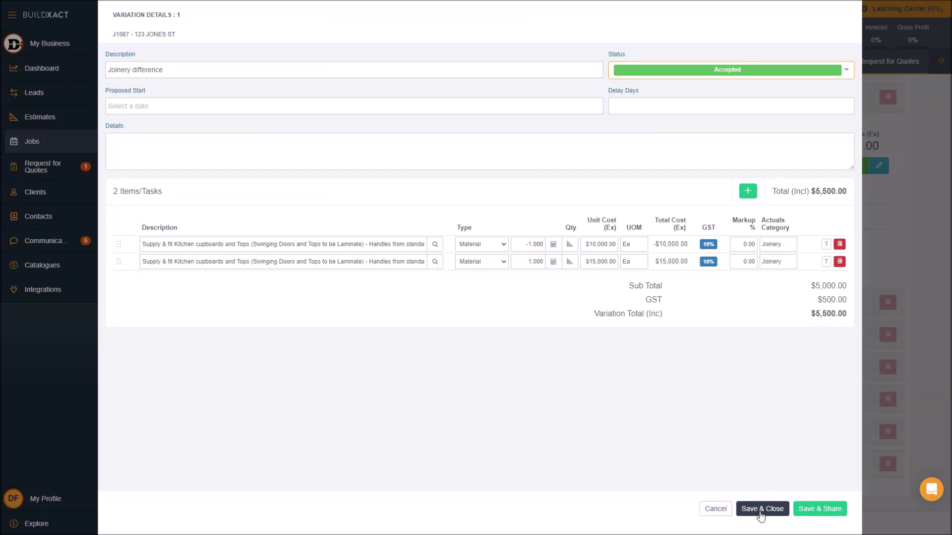
left_click(761, 516)
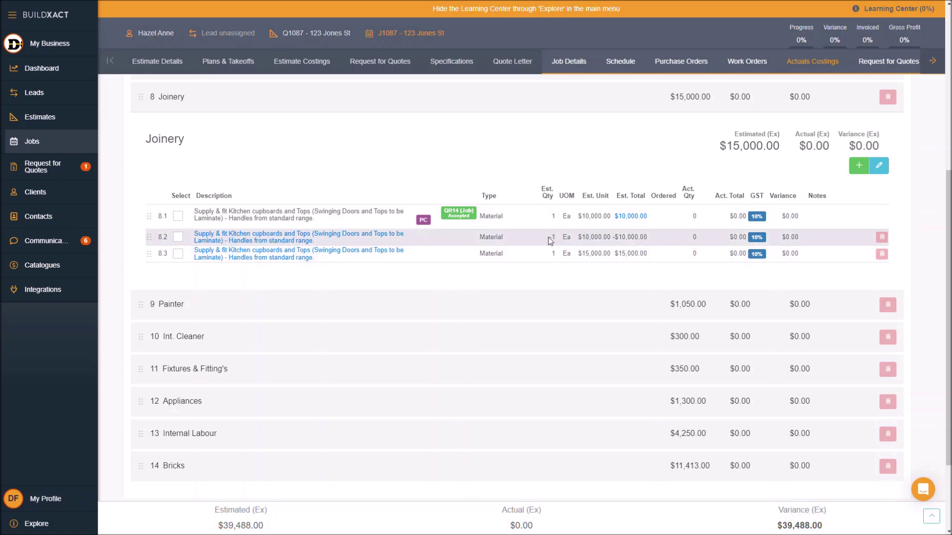
Examine the quantities and costs of Joinery items 8.2 and 8.3, and check which actions are offered for item 8.3.
left_click_drag(549, 239, 661, 238)
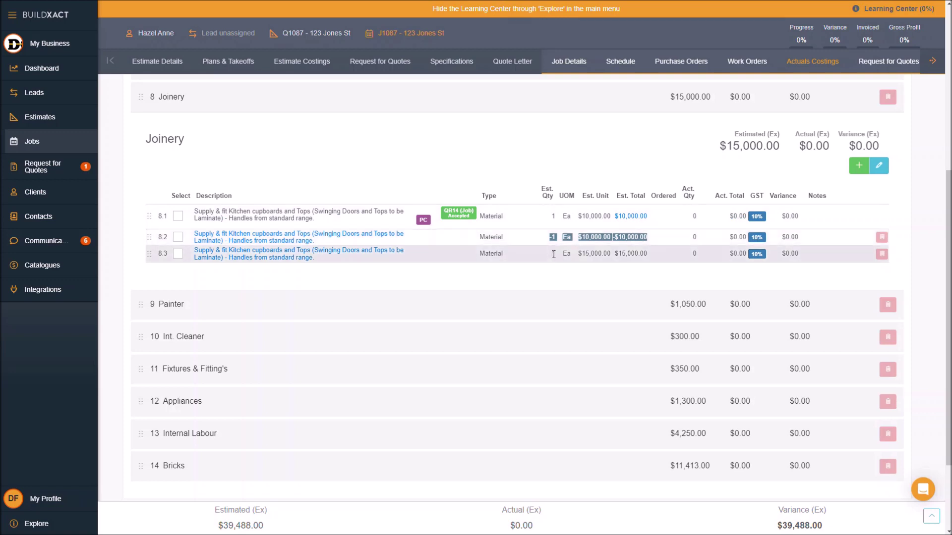
left_click_drag(551, 254, 653, 258)
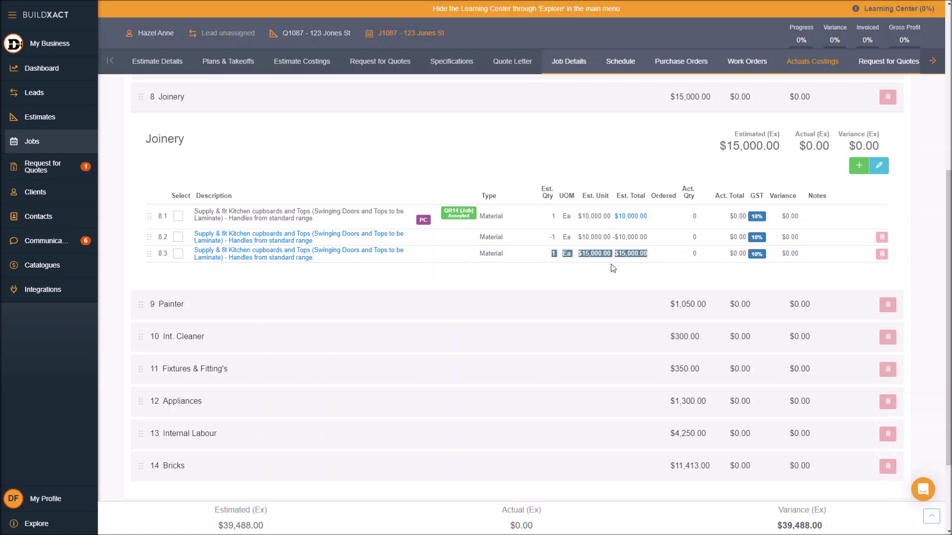
left_click(484, 278)
left_click(178, 254)
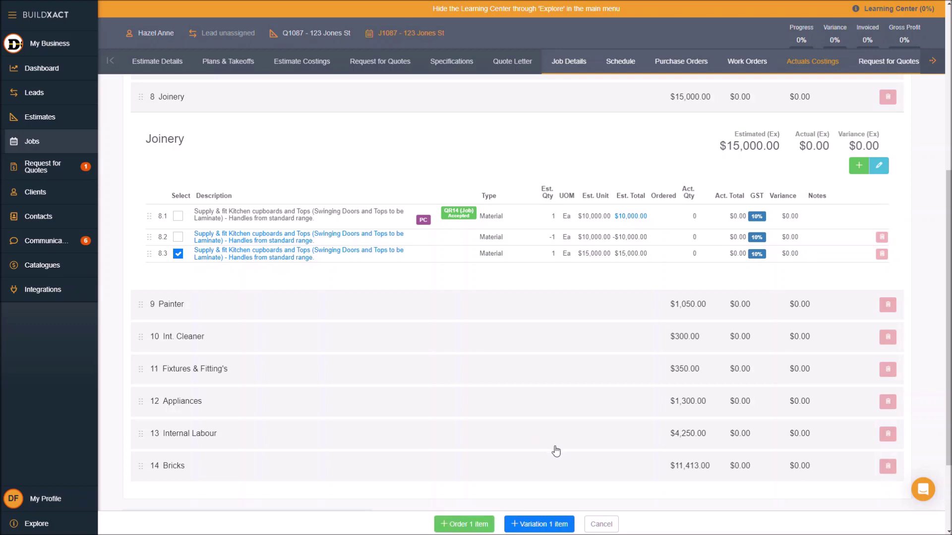
left_click(601, 524)
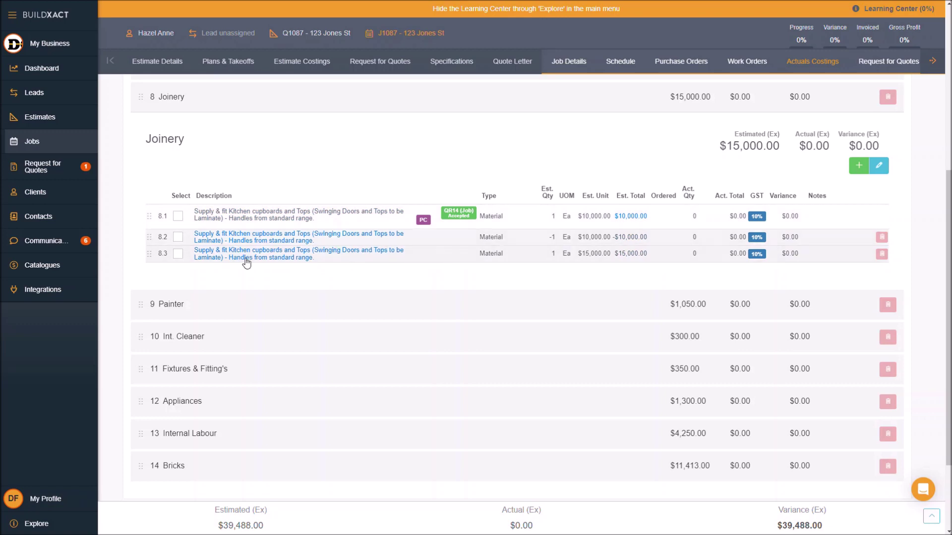
Expand the Painter category and check which actions are offered for item 9.1, leaving it unselected.
left_click(179, 305)
left_click(179, 212)
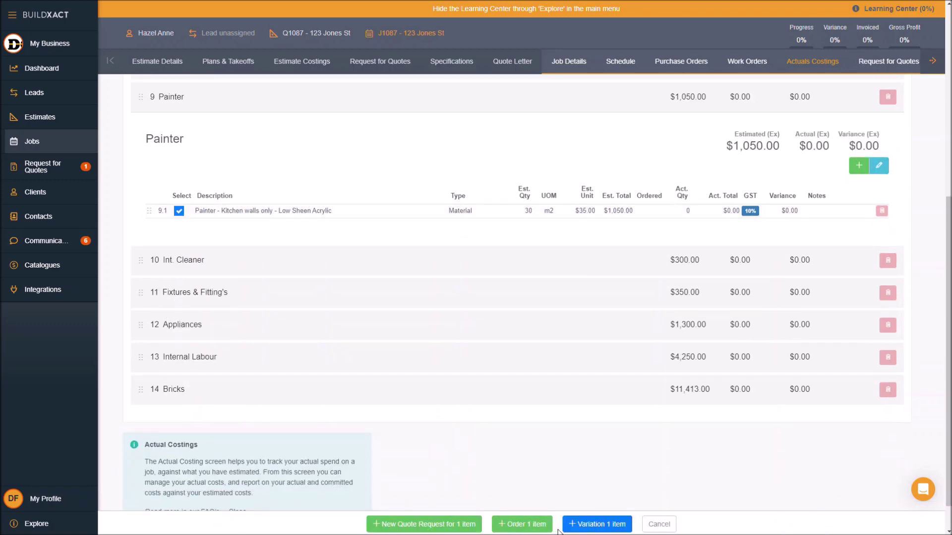
left_click(658, 524)
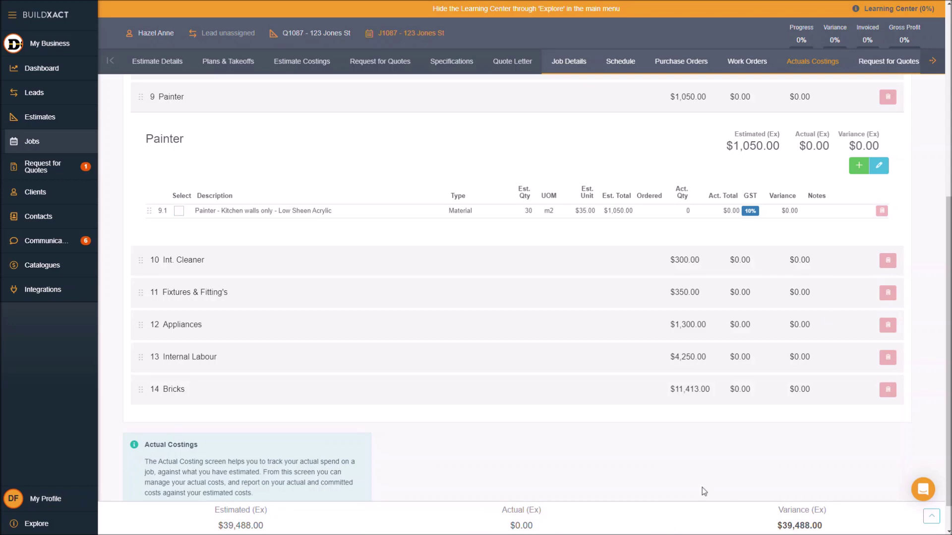
Create a new quote request from the job's quote requests page and title it "Landscaping".
left_click(888, 62)
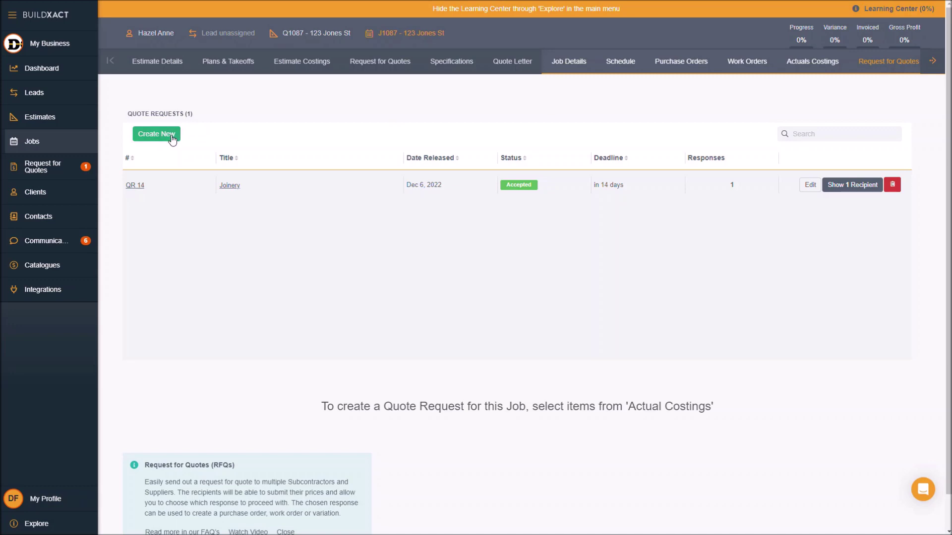
left_click(156, 134)
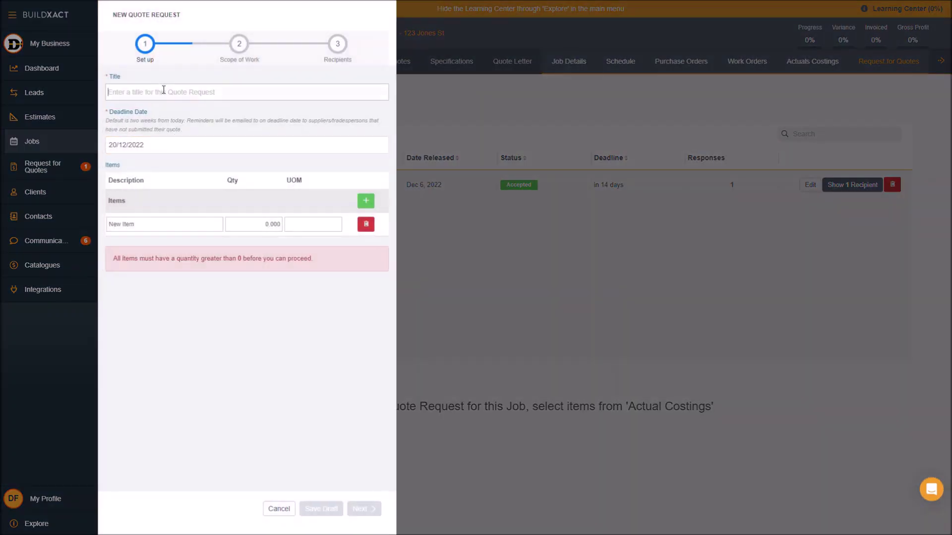
type("Landscaping")
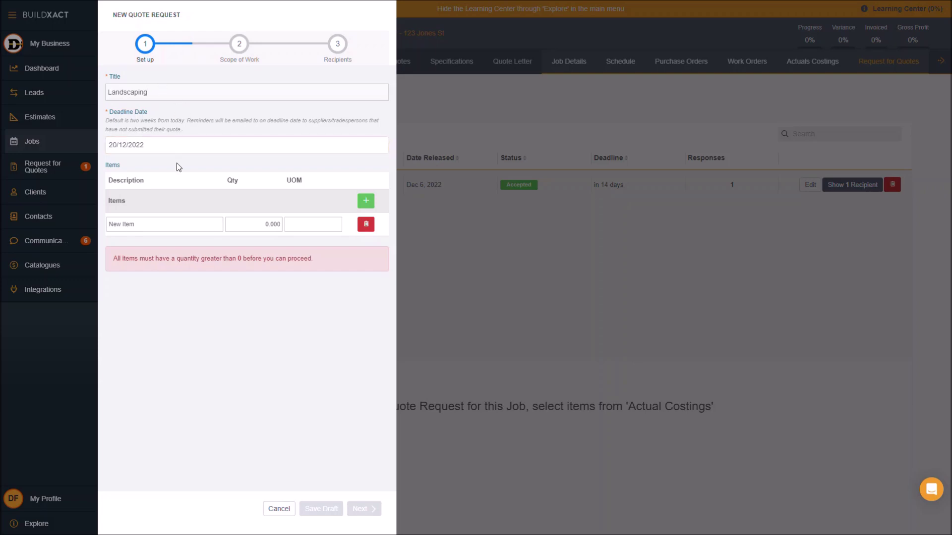
Fill in the quote request's item as "Landscaping" with quantity 1 and unit Ea, and proceed to the scope of work.
left_click(265, 225)
left_click(146, 93)
double_click(146, 93)
key("ctrl+c")
left_click(137, 224)
key("ctrl+v")
left_click(244, 226)
type("1")
left_click(292, 226)
left_click(307, 225)
type("ea")
left_click(312, 244)
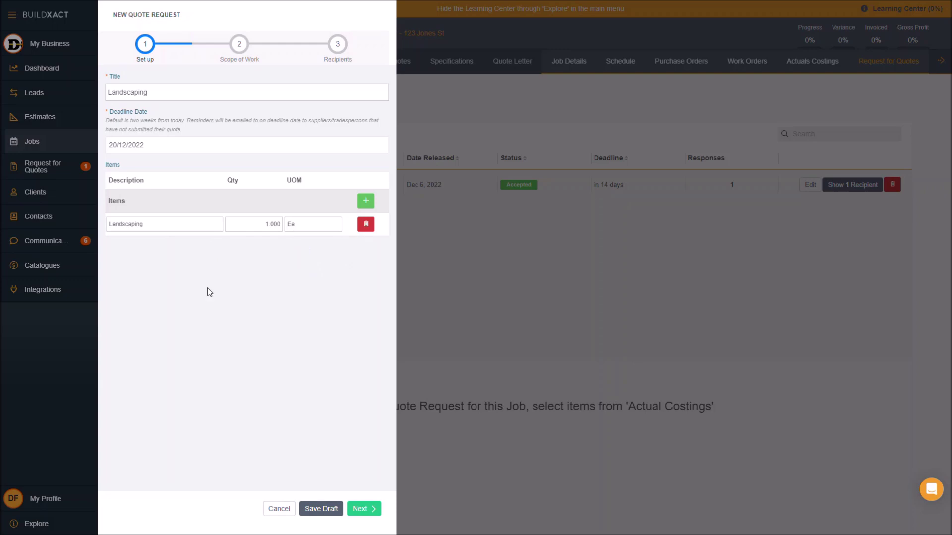
left_click(360, 509)
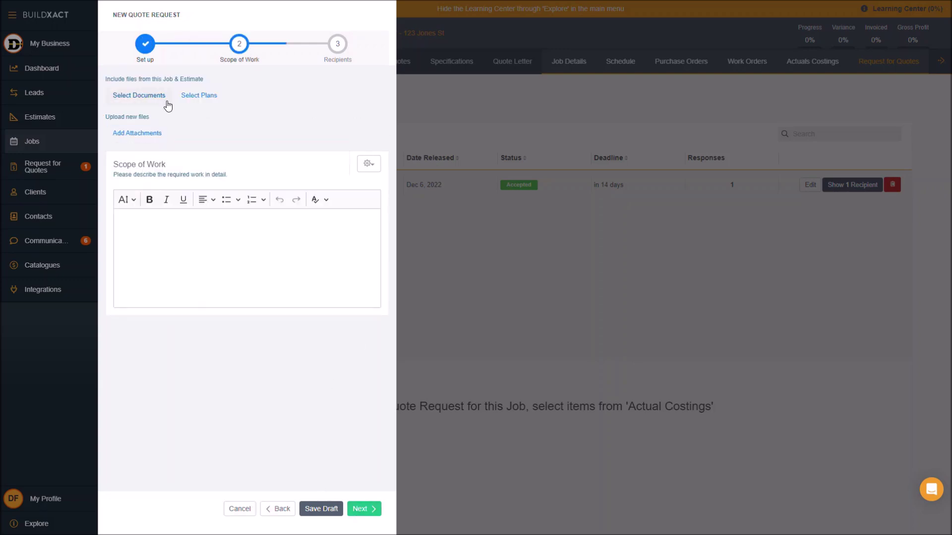
Include the Floor and Elevation plans with the Landscaping quote request.
left_click(191, 96)
left_click(115, 128)
left_click(116, 147)
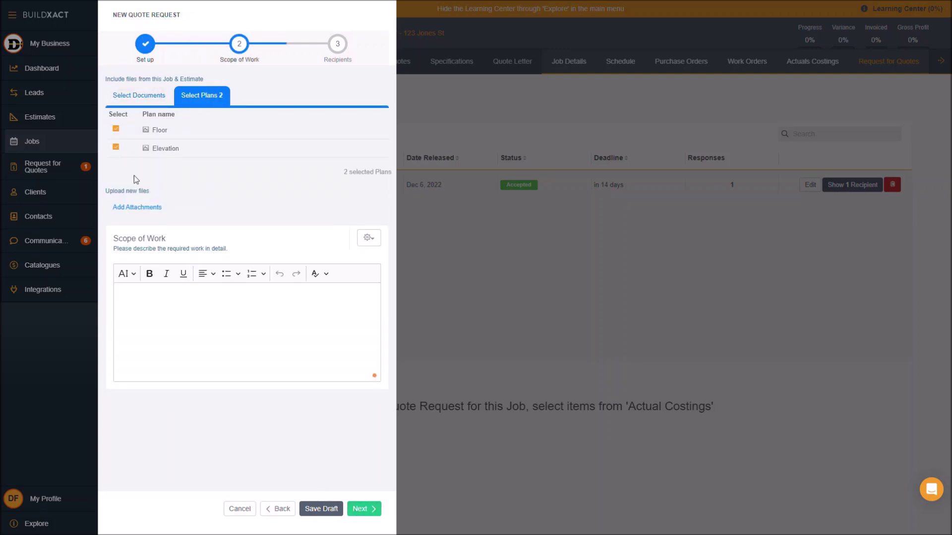
Enter a short landscaping description as the scope of work and proceed to the recipients.
left_click(221, 326)
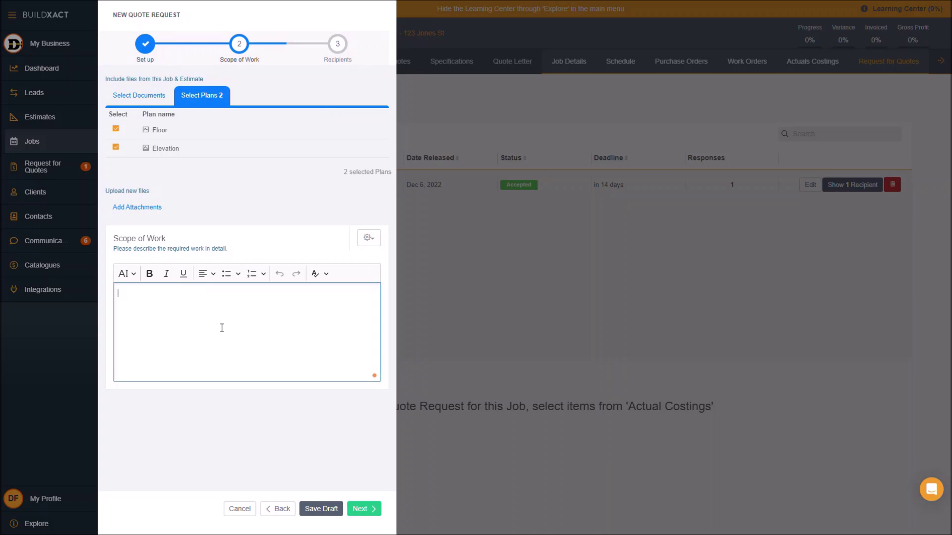
type("Landscapgin a")
key("BackSpace")
key("BackSpace")
key("BackSpace")
key("BackSpace")
key("BackSpace")
type("ing as per pla")
key("ctrl+BackSpace")
key("ctrl+BackSpace")
left_click(366, 511)
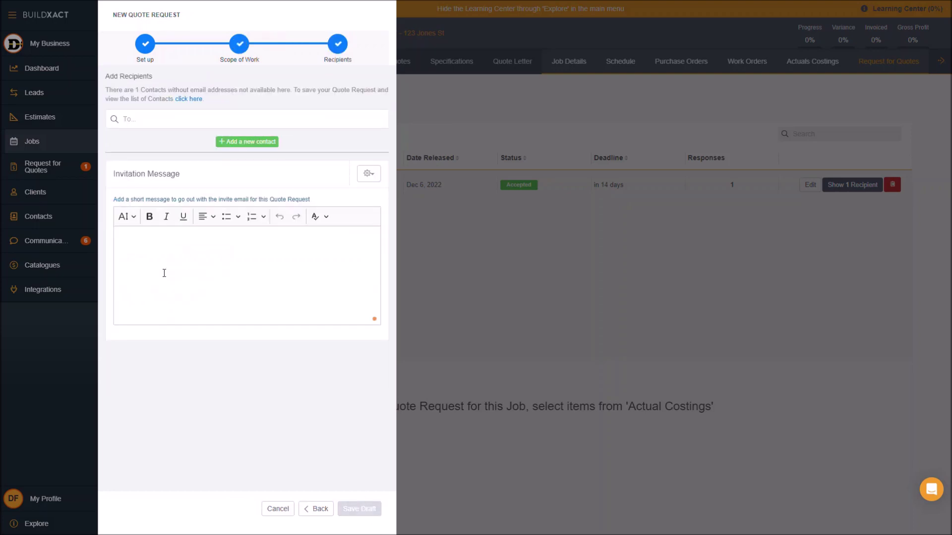
Add the supplier contact as recipient, enter "Thanks" as the invitation message, and send the quote request.
left_click(173, 121)
left_click(165, 155)
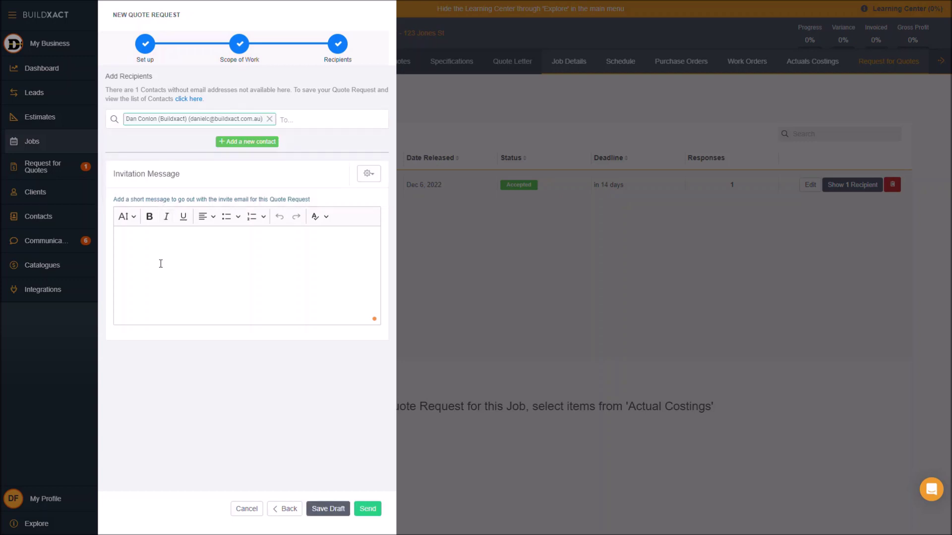
left_click(156, 240)
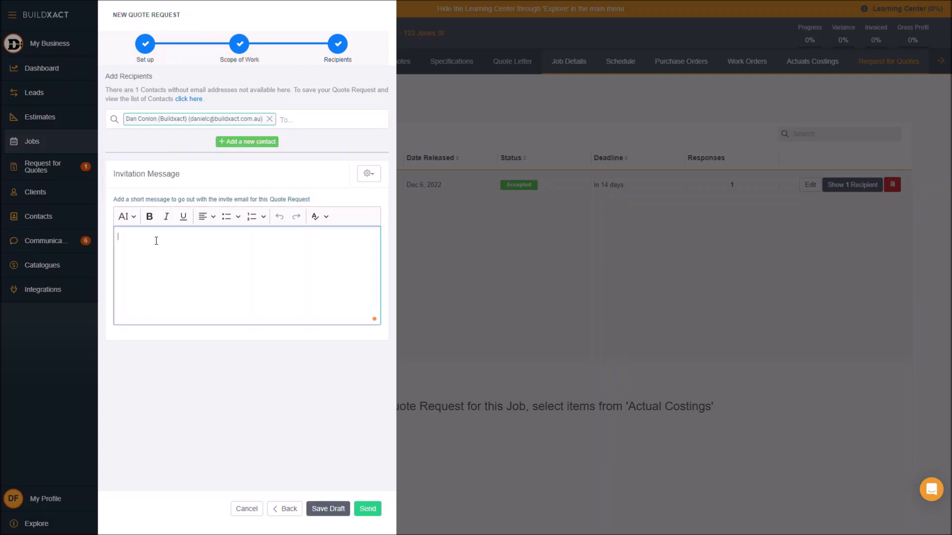
type("Thanks")
left_click(367, 509)
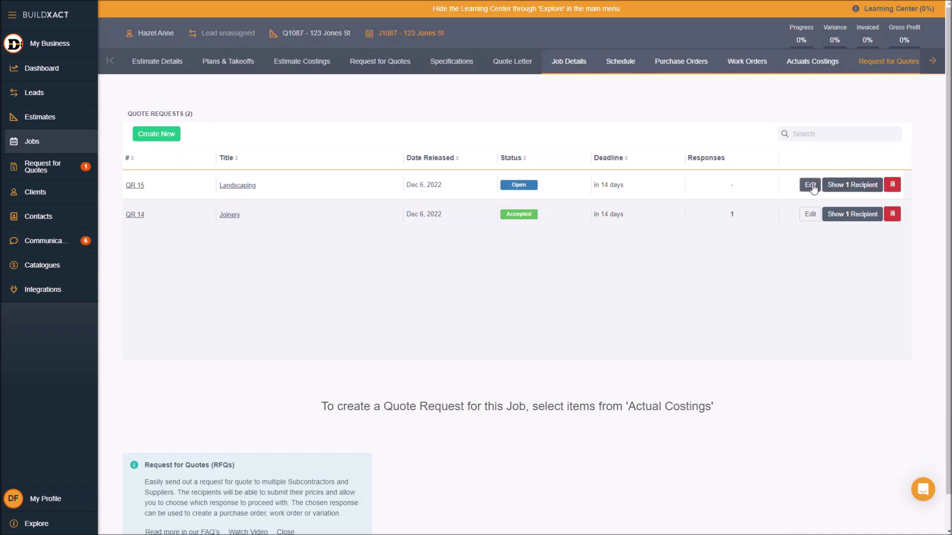
Set the Landscaping total in the recipient's response to $7,800, save it, and send the recipient an email confirmation.
left_click(845, 186)
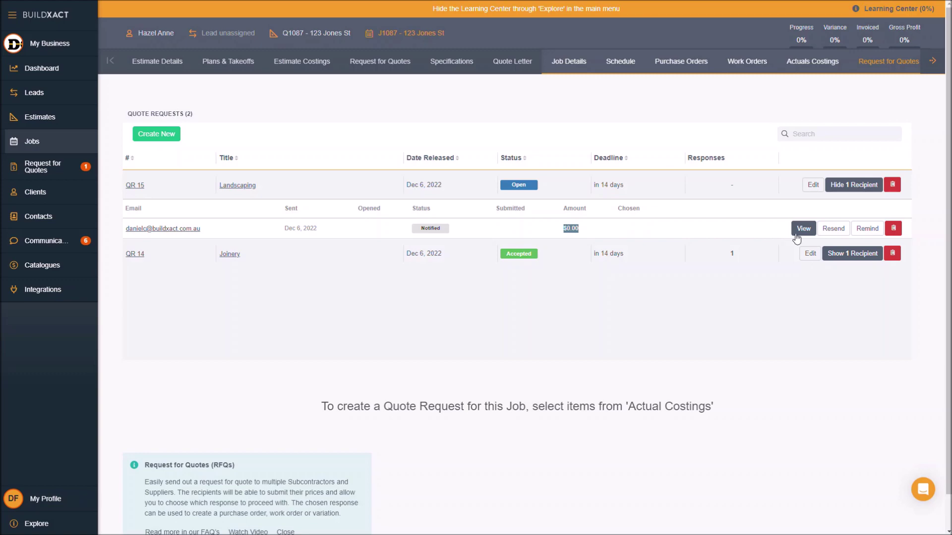
left_click(802, 229)
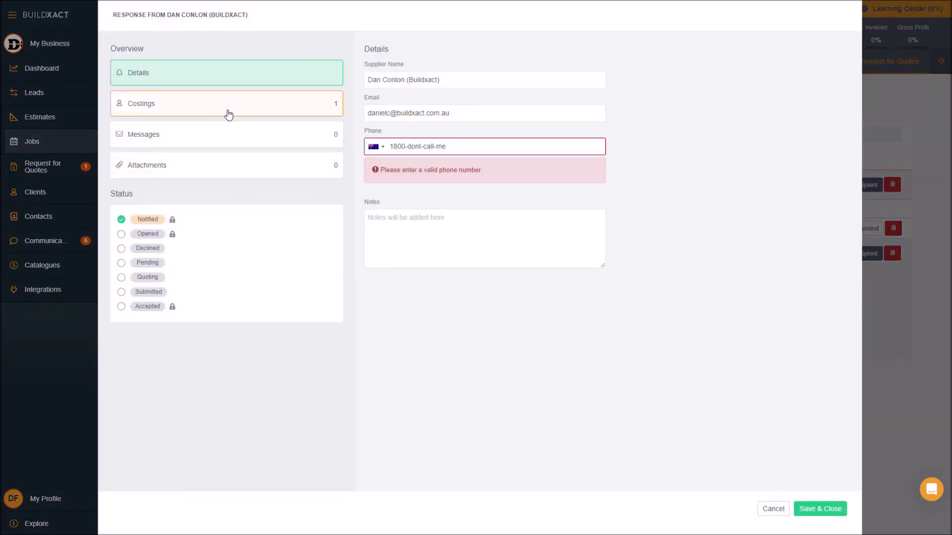
left_click(228, 114)
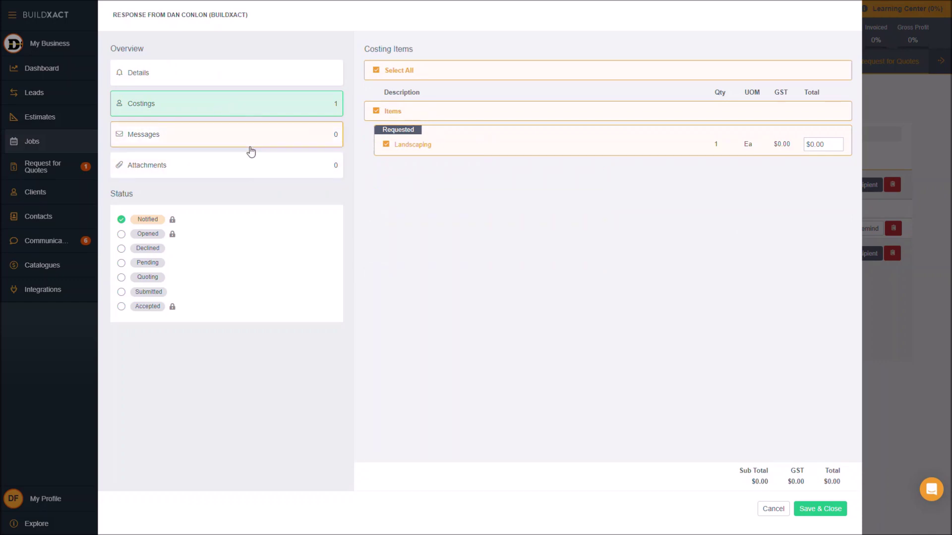
left_click(807, 145)
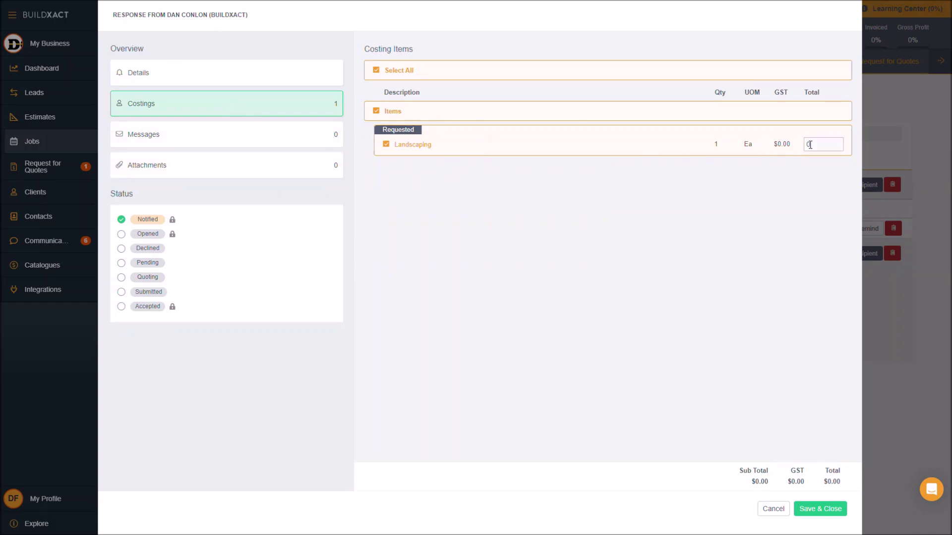
type("7800")
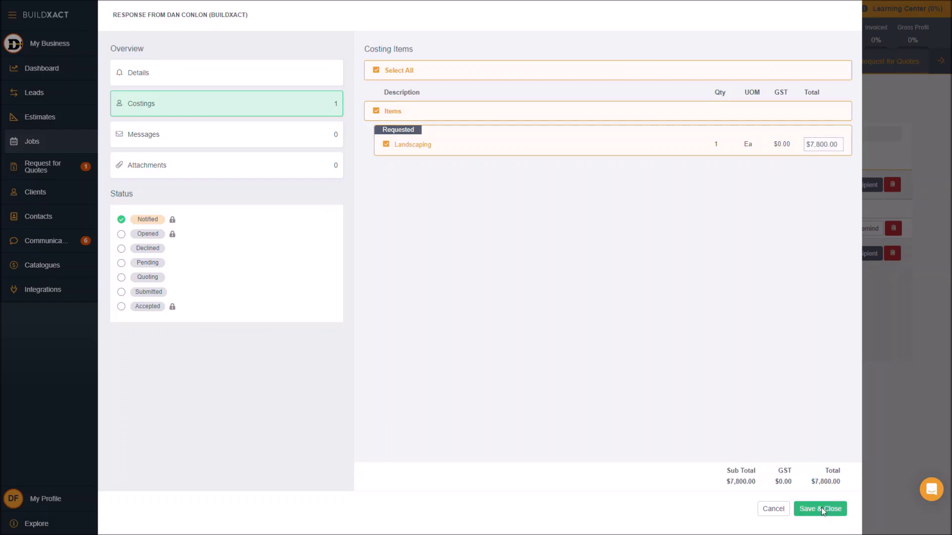
left_click(821, 510)
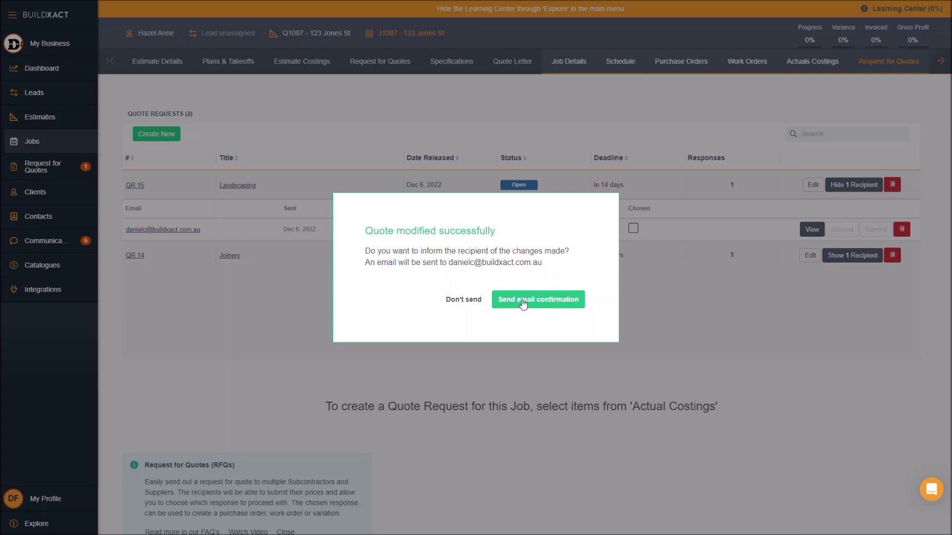
left_click(523, 301)
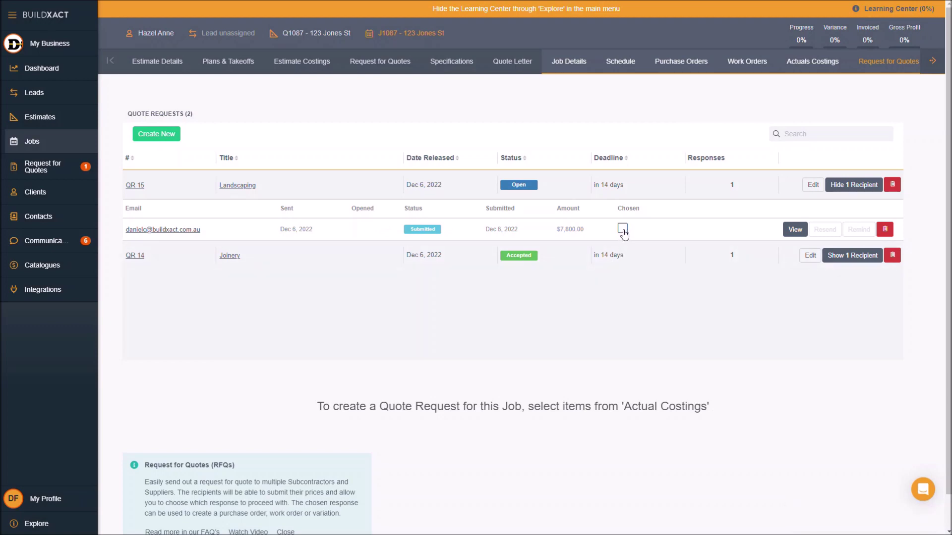
Mark the recipient's Landscaping quote as chosen, create a variation from it, and show the variation's status options.
left_click(623, 229)
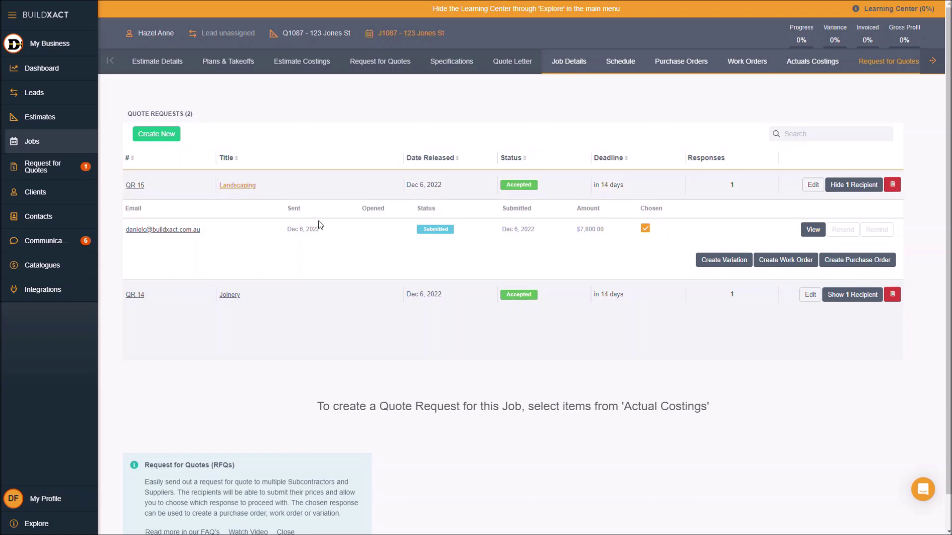
left_click(715, 264)
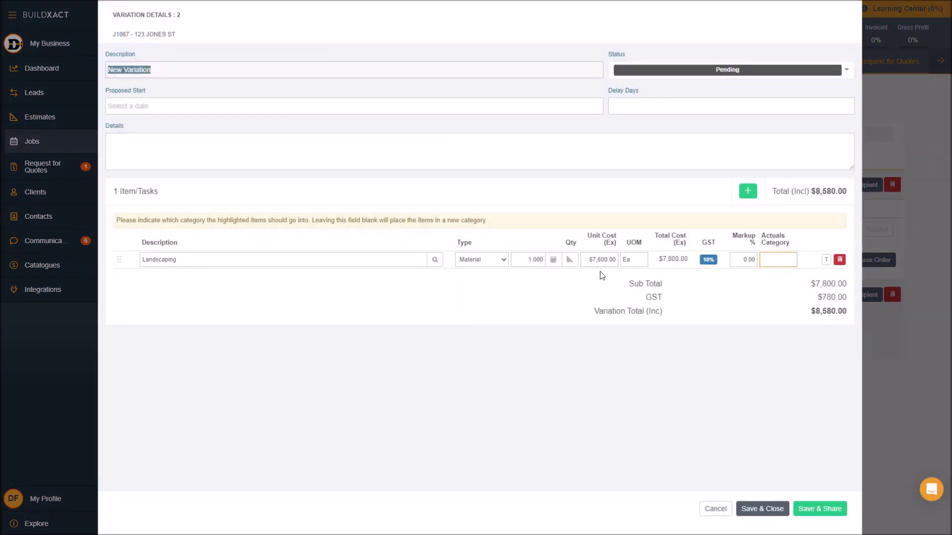
left_click(690, 69)
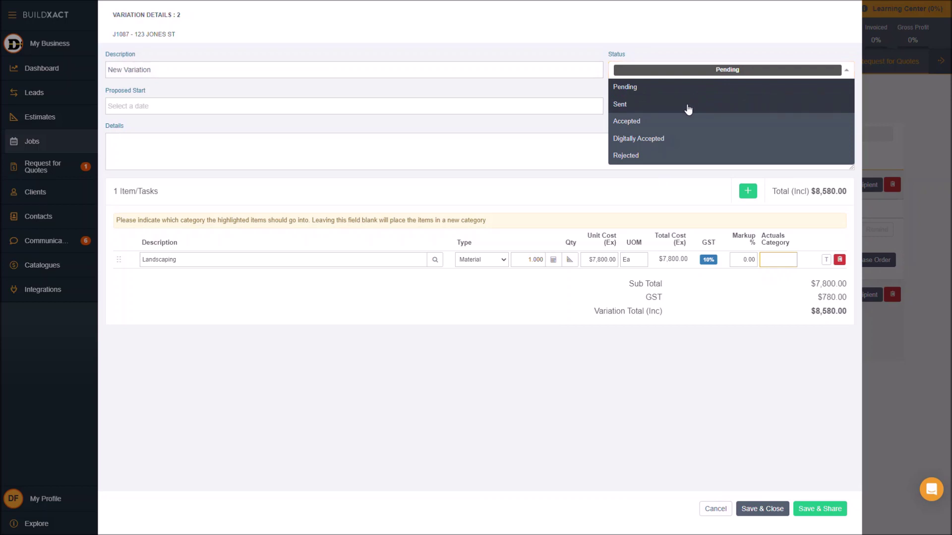